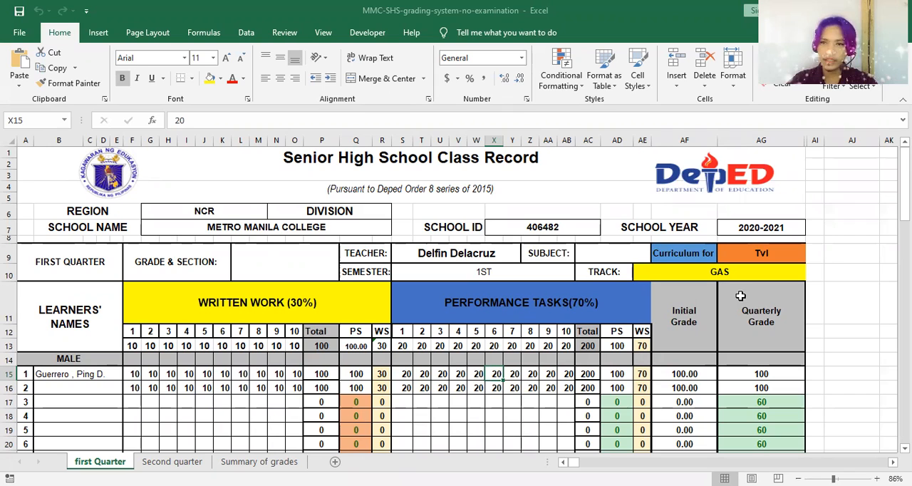
Step: Set the first quarter curriculum to Core Subject and inspect the Written Work and Performance Tasks headings
click(781, 253)
click(781, 311)
click(784, 255)
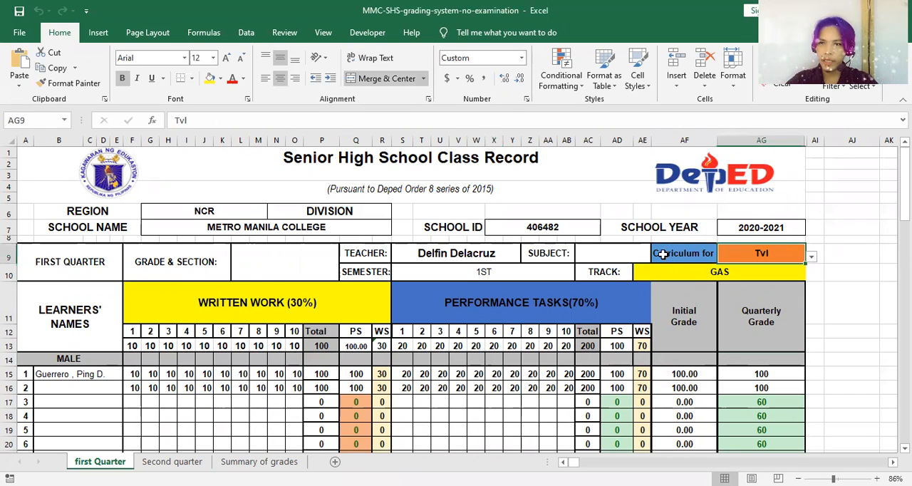
click(811, 259)
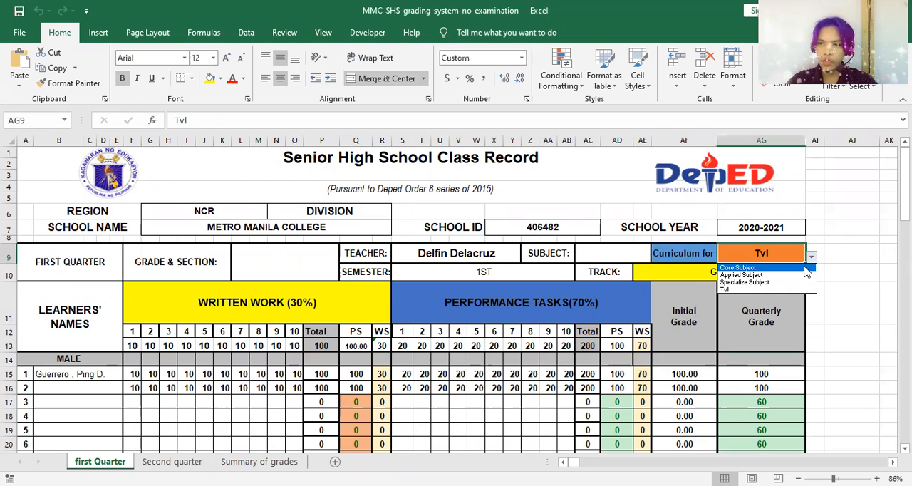
click(805, 268)
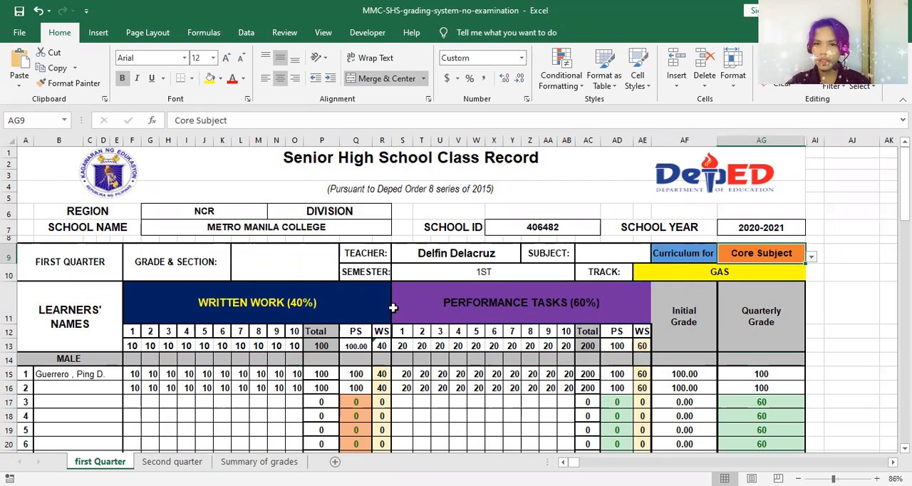
click(339, 303)
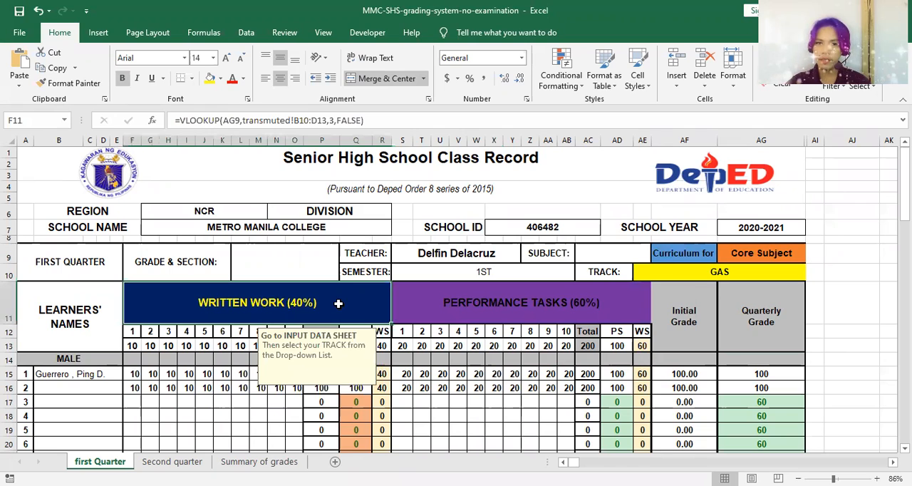
click(438, 297)
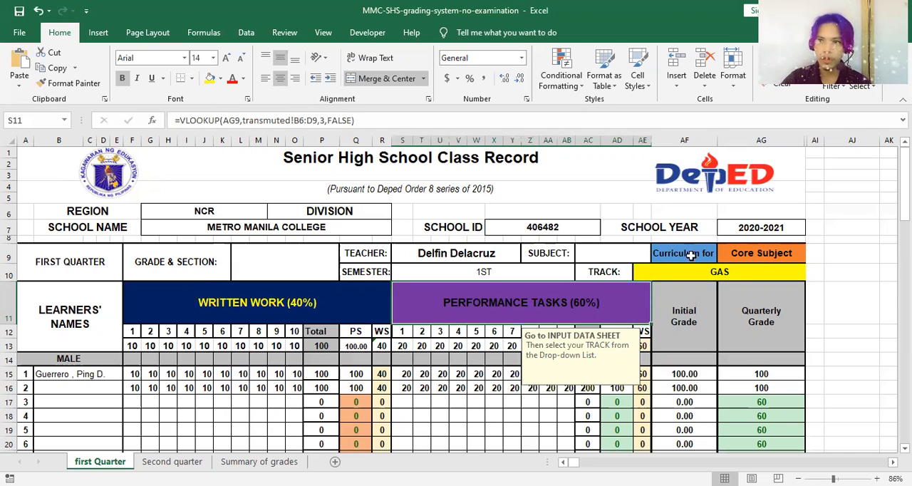
Step: Look through the male and female learner lists of the first quarter class record
scroll(225, 413, down, 2)
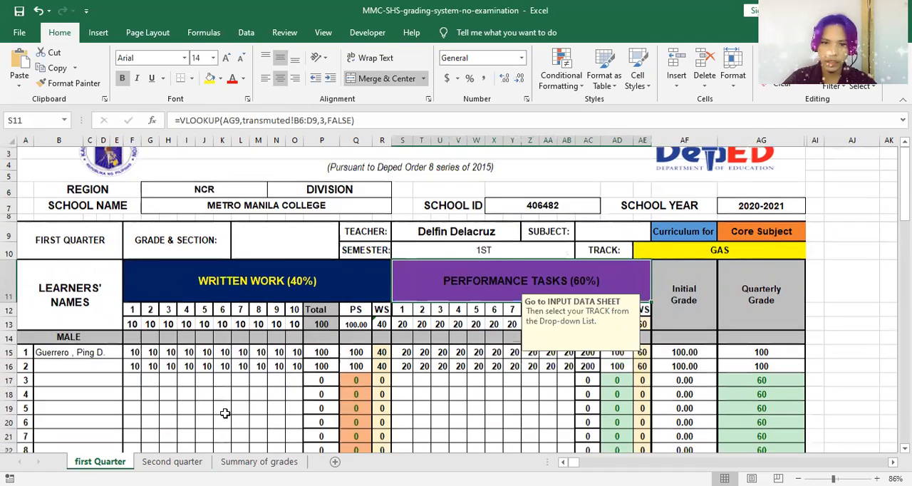
scroll(225, 411, up, 2)
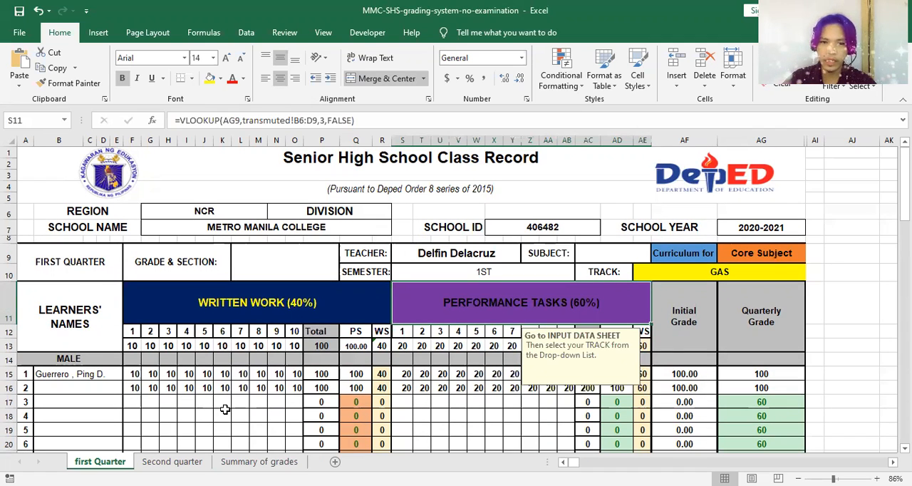
scroll(225, 409, down, 1)
scroll(224, 410, up, 1)
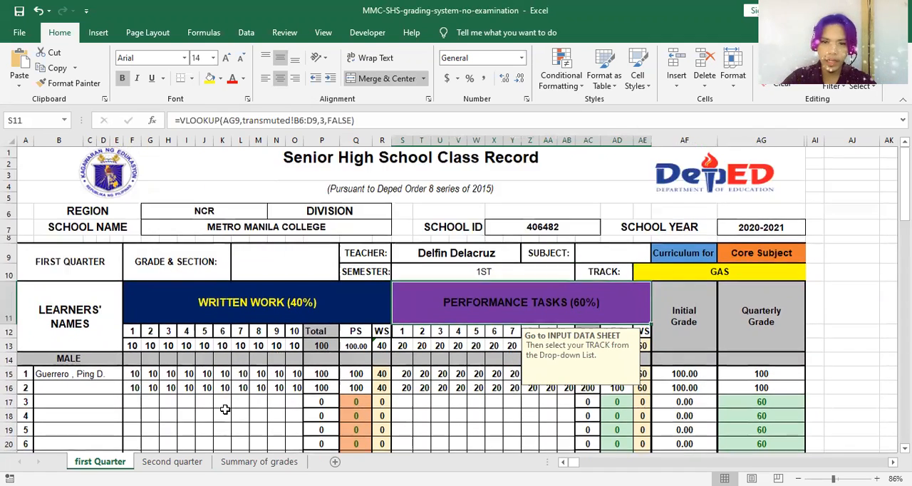
click(93, 376)
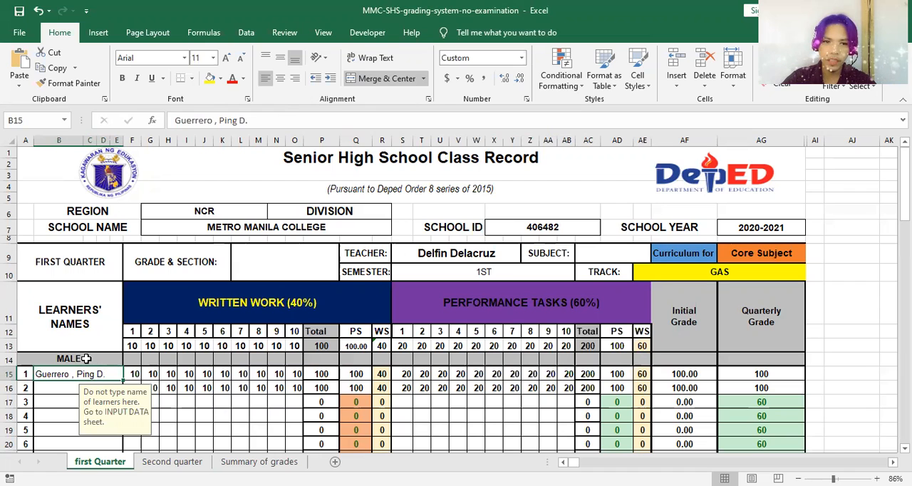
scroll(88, 369, down, 5)
scroll(88, 368, down, 7)
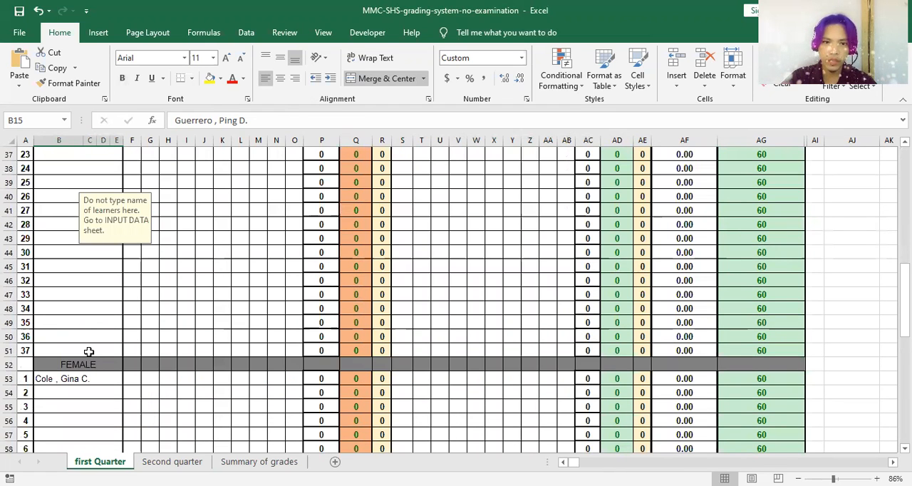
scroll(90, 360, down, 10)
scroll(92, 365, down, 5)
scroll(91, 364, up, 12)
scroll(92, 364, up, 4)
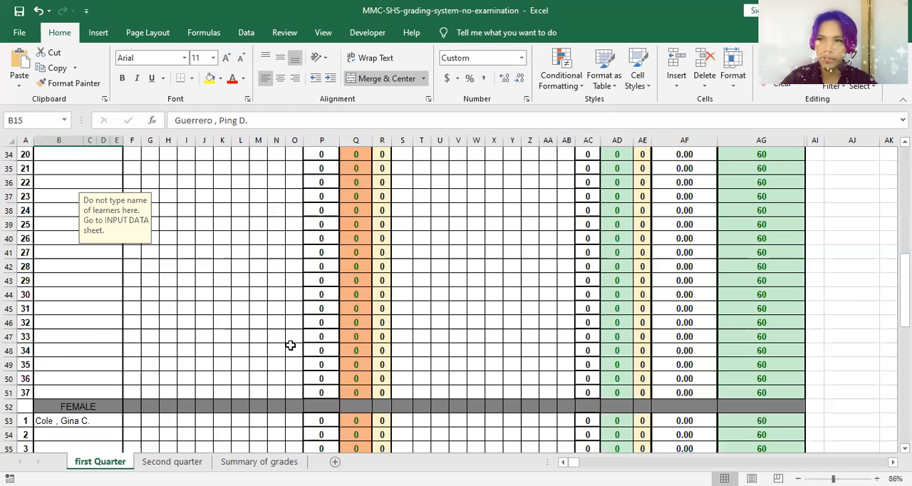
scroll(290, 342, up, 6)
scroll(293, 337, up, 3)
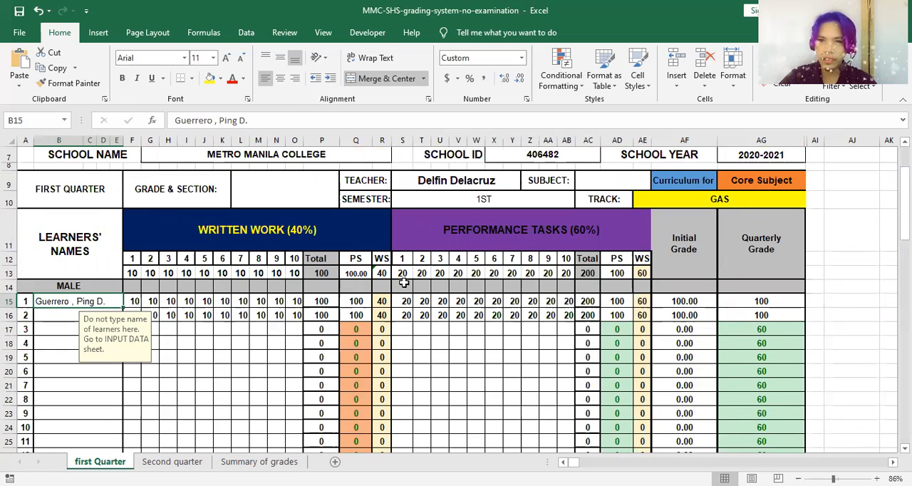
Step: Switch the first quarter curriculum to Applied Subject
click(761, 180)
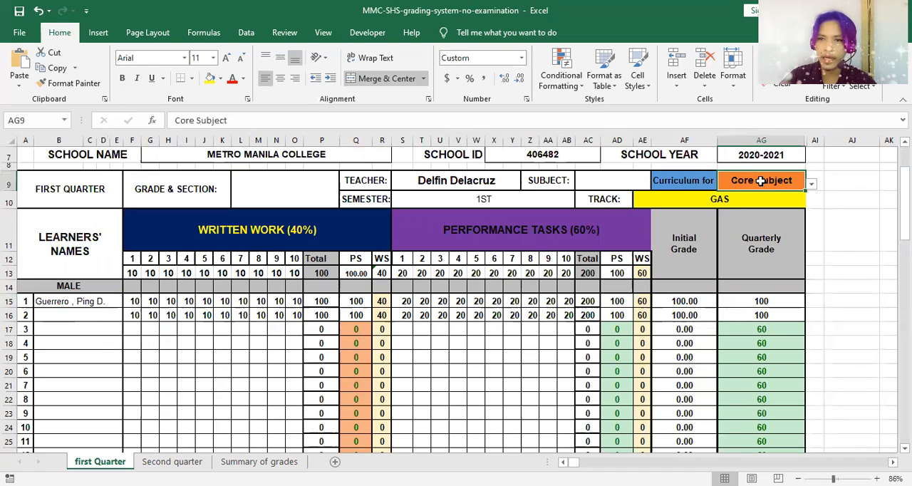
click(811, 185)
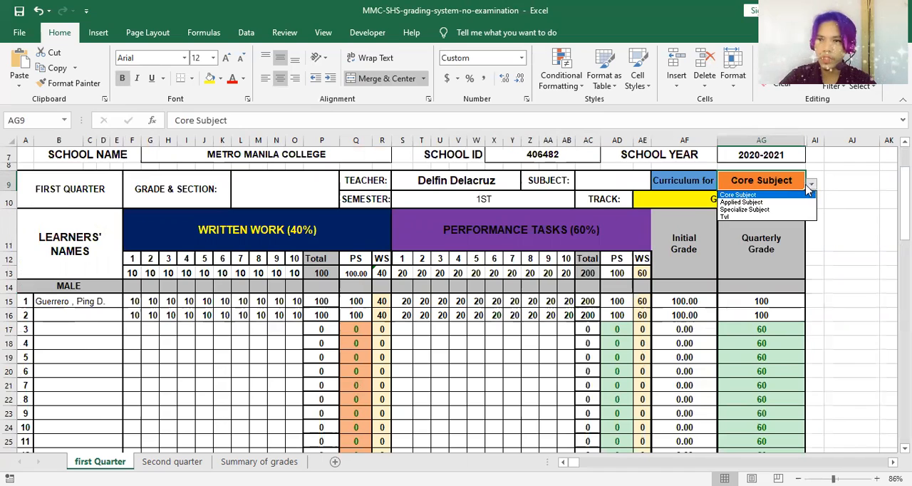
click(793, 204)
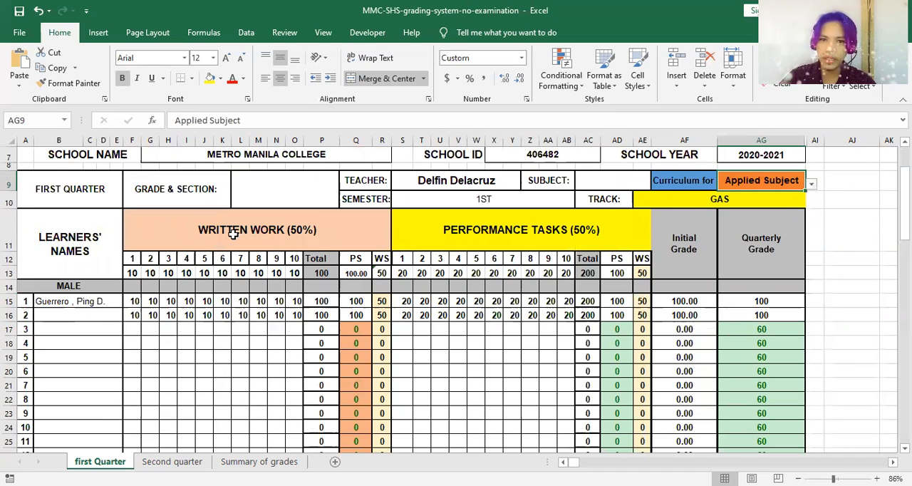
Step: Set the first quarter curriculum to Tvl
click(811, 185)
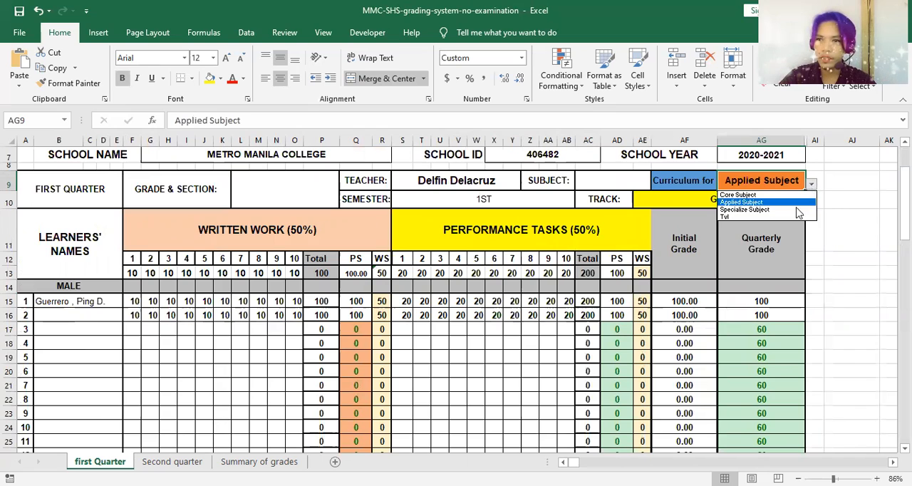
click(788, 217)
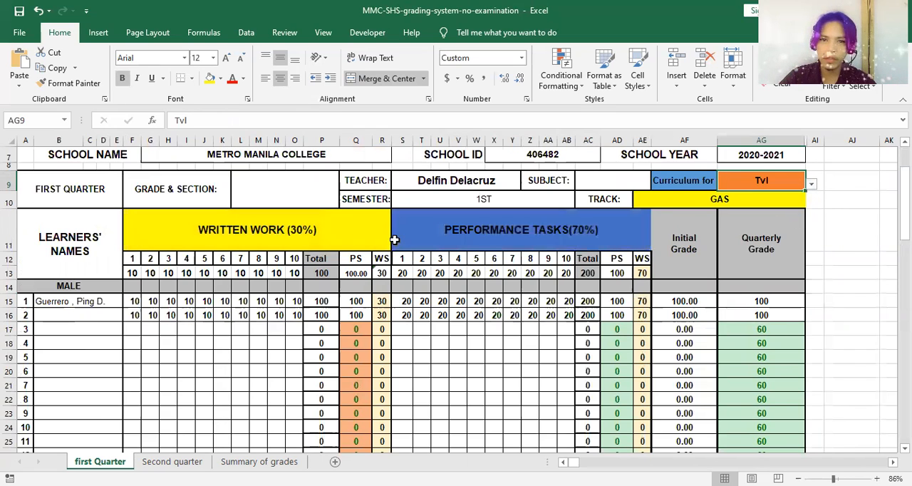
click(813, 186)
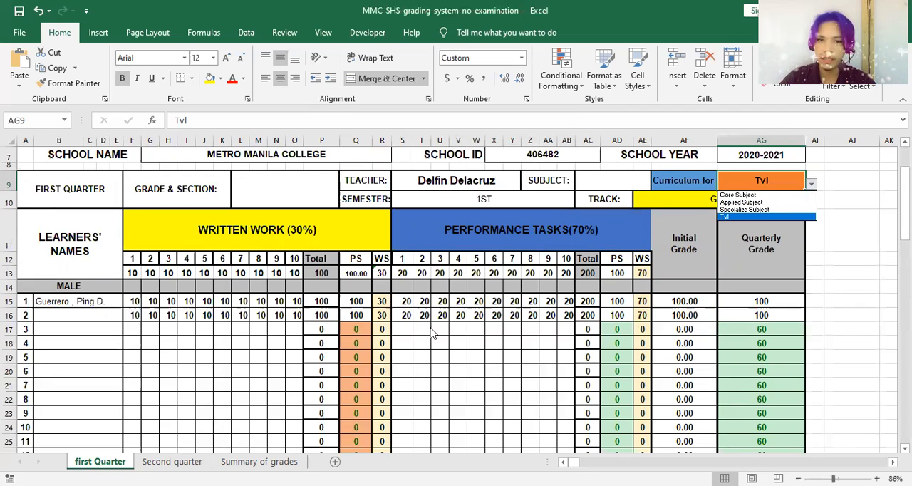
key(Escape)
Step: Examine the written work quiz numbers, the item counts of the first two quizzes, and the first male learner's weighted score formula
click(133, 276)
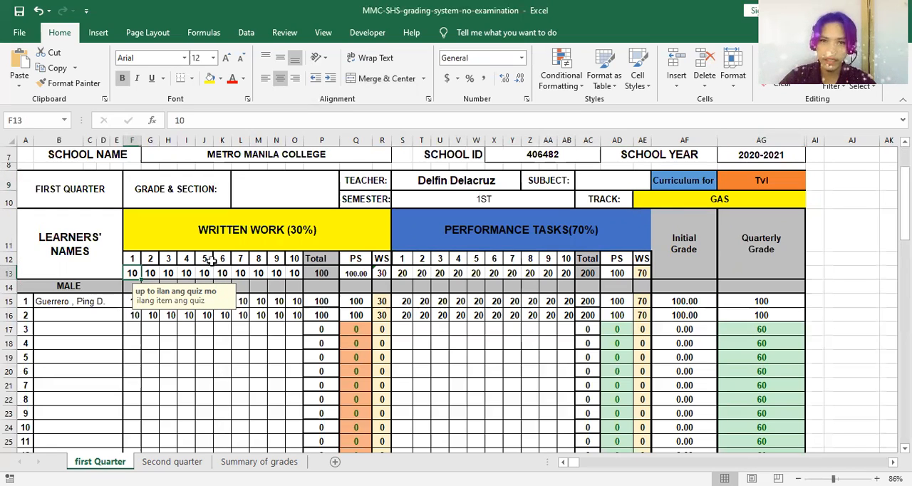
drag(131, 261, 295, 262)
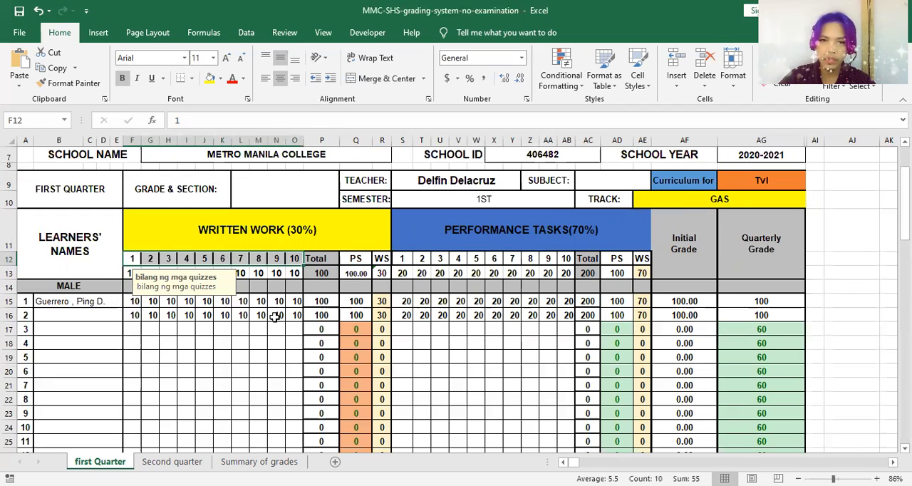
click(132, 273)
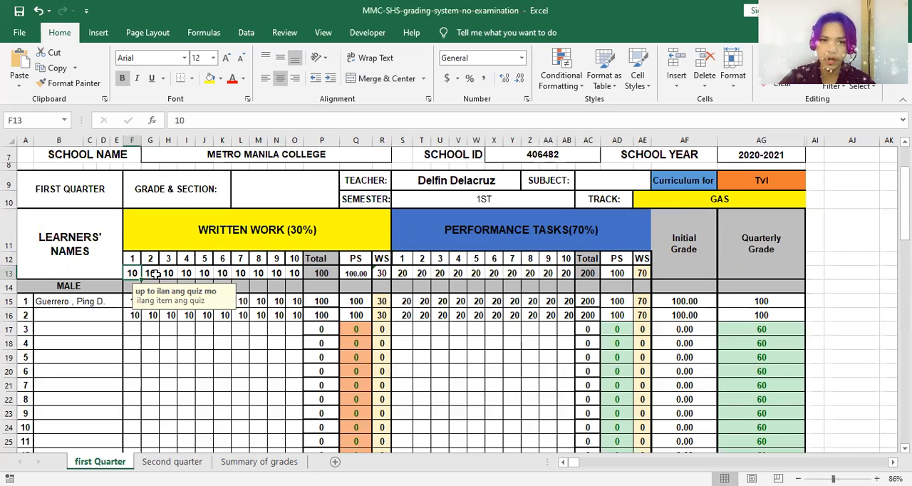
click(151, 273)
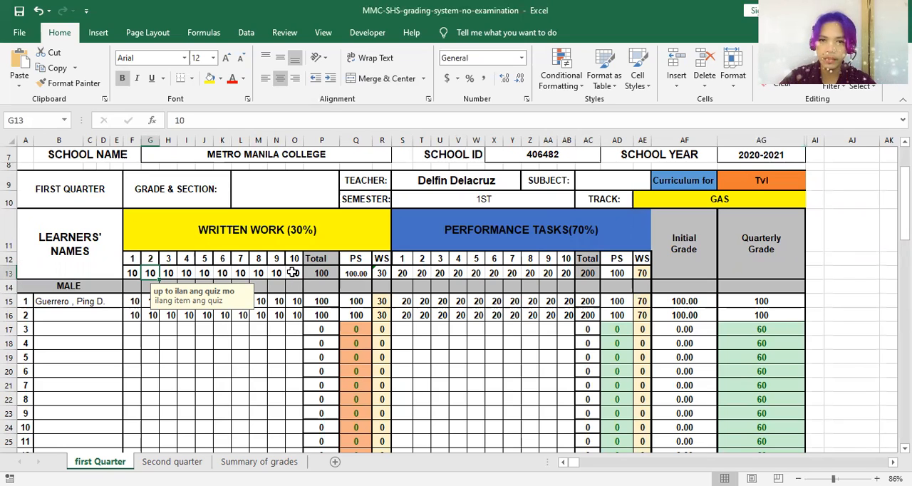
click(381, 300)
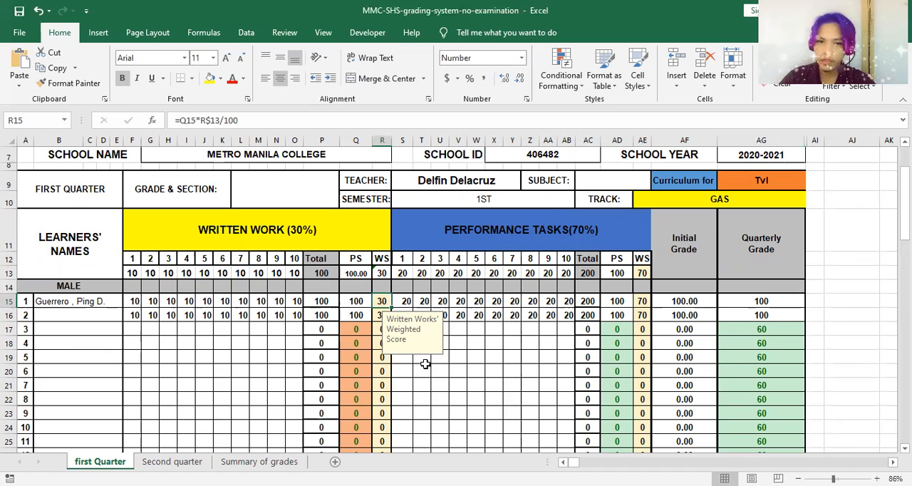
Step: Check the first male learner's name and first quarter grade on the Summary of grades sheet
click(261, 462)
scroll(302, 335, up, 6)
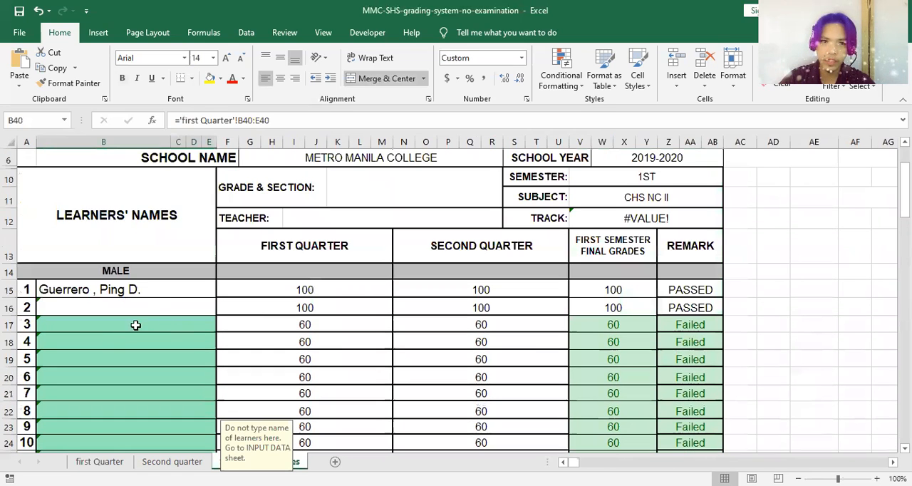
click(144, 289)
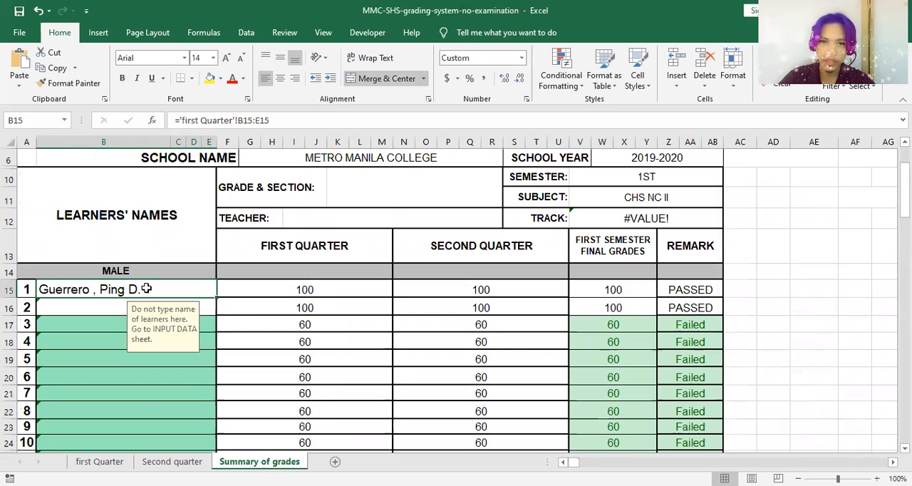
click(262, 284)
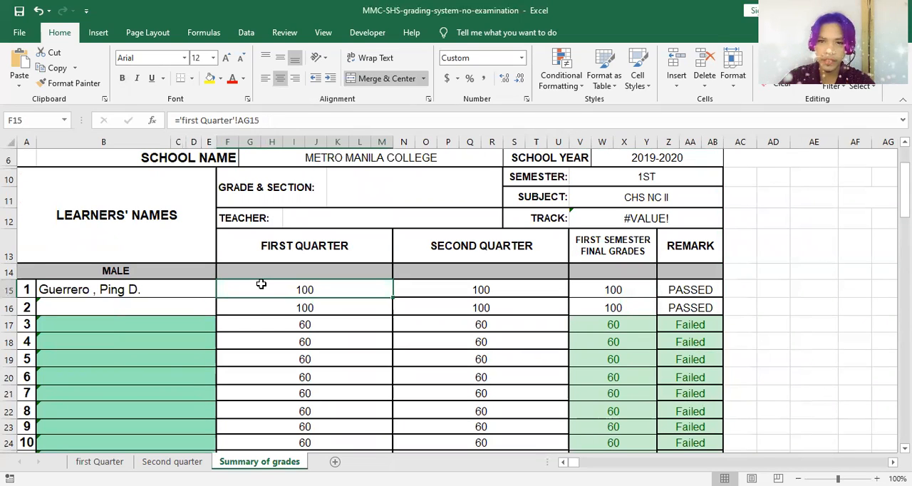
Step: Clear the first male learner's ten written work scores on the Second quarter sheet
click(183, 461)
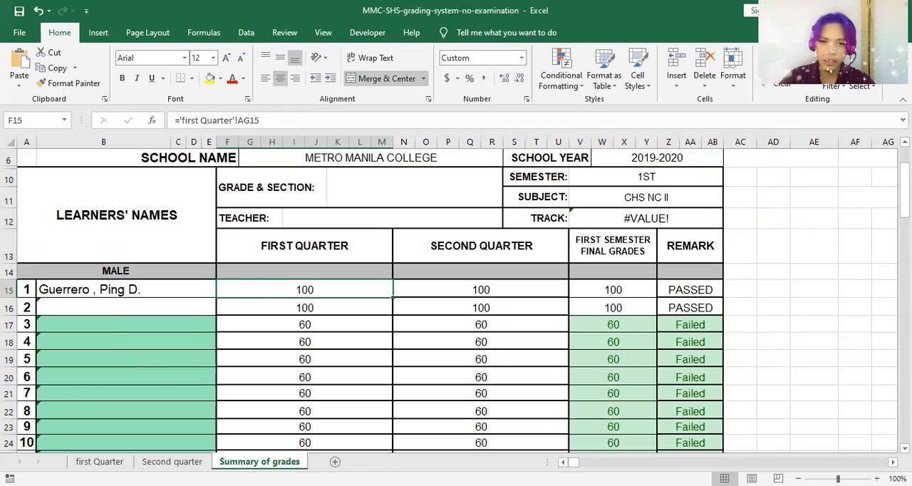
scroll(389, 350, up, 9)
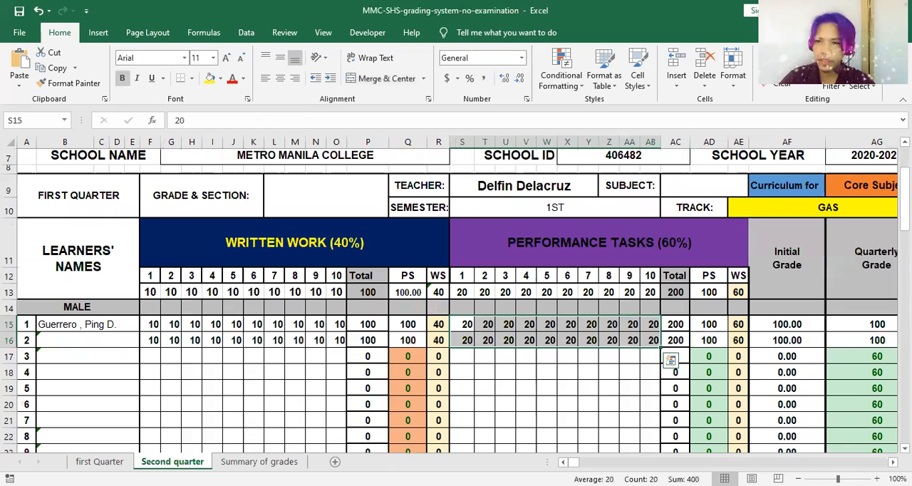
drag(156, 325, 327, 327)
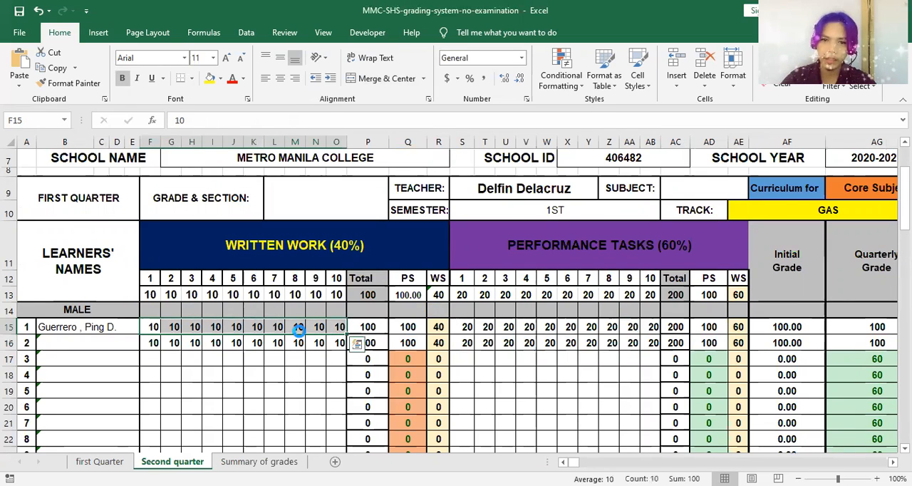
key(Delete)
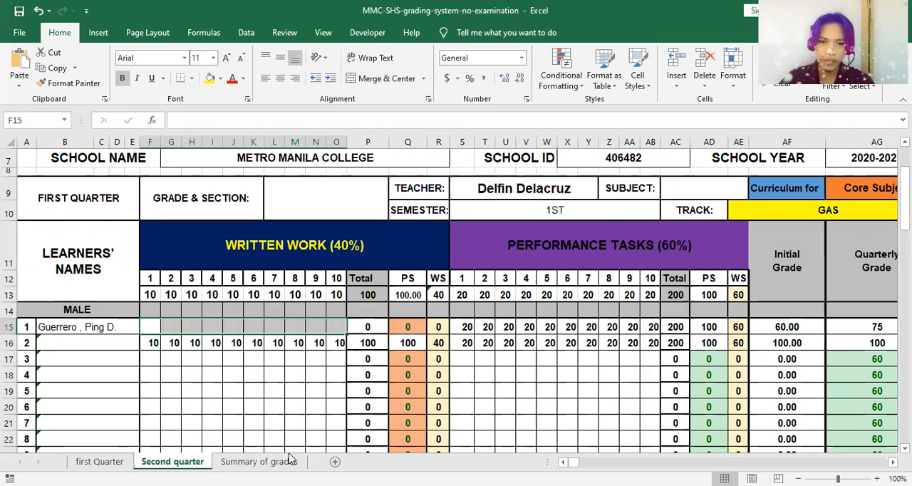
Step: Check the first male learner's second quarter grade in the Summary of grades and compare the two quarter sheets
click(288, 461)
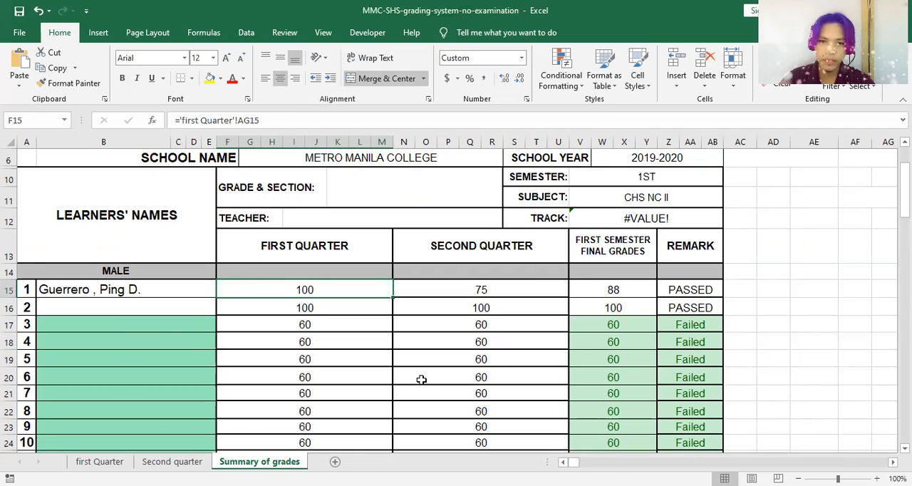
click(521, 293)
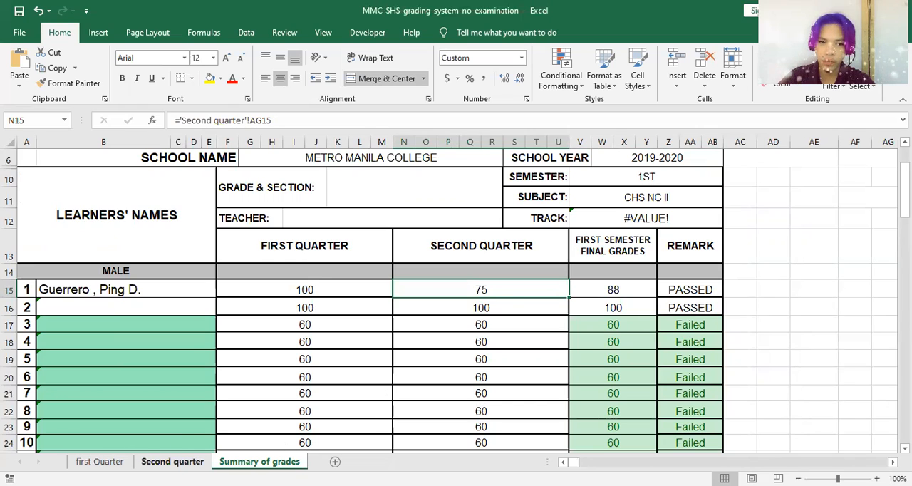
click(99, 461)
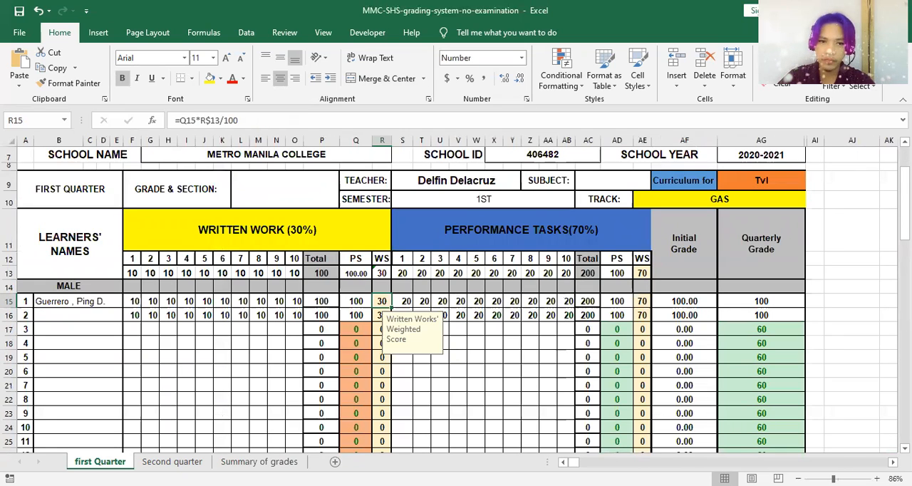
click(172, 461)
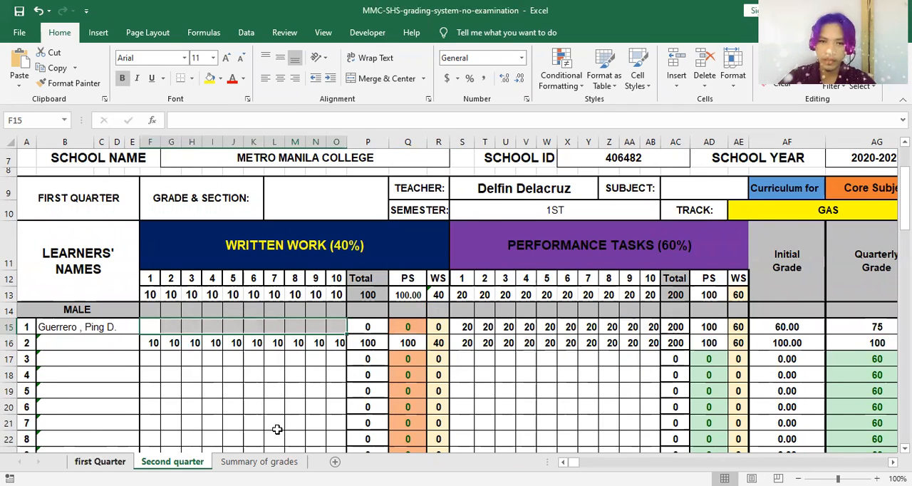
Step: Set the track on the first Quarter sheet to STEM
key(ctrl+Page_Up)
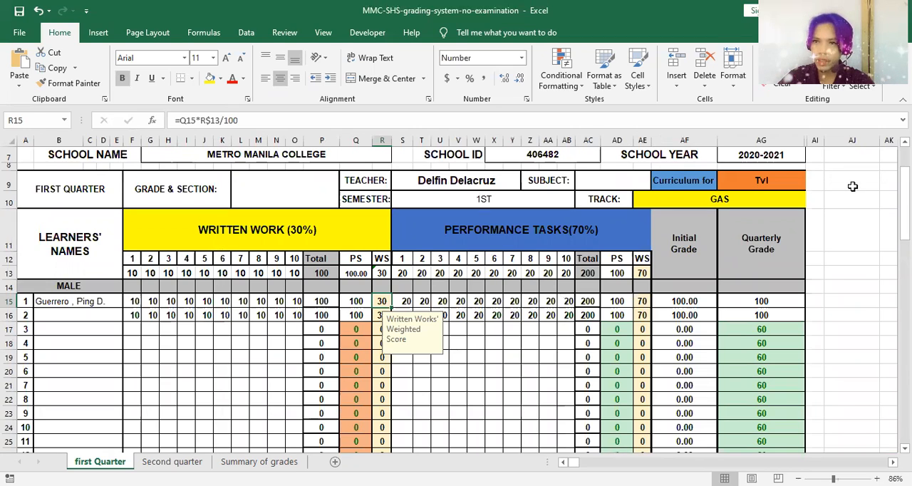
click(781, 182)
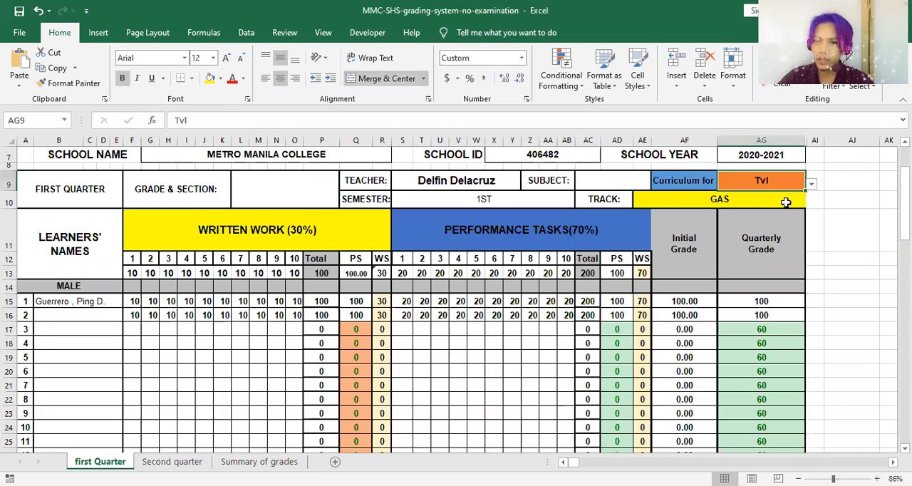
click(786, 202)
click(811, 204)
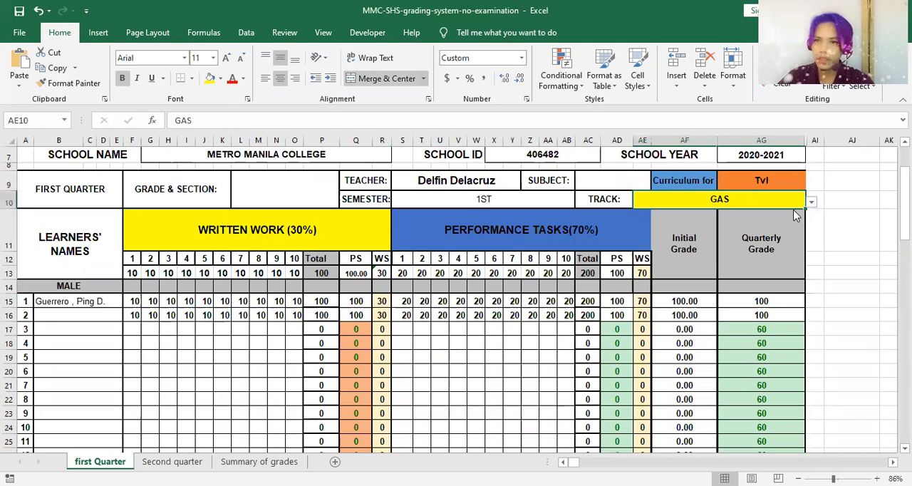
click(788, 213)
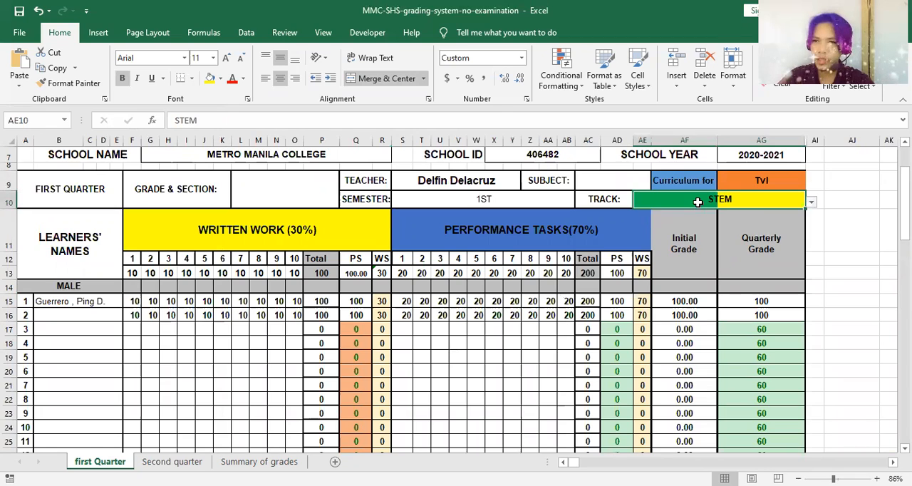